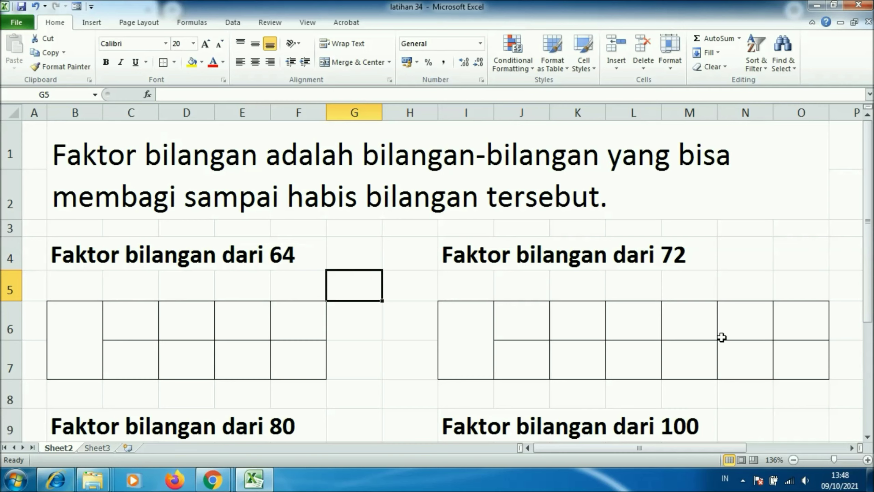
# Step: Enter 64 in the merged cell B6 at the start of the "Faktor bilangan dari 64" table
pyautogui.click(868, 436)
pyautogui.click(867, 436)
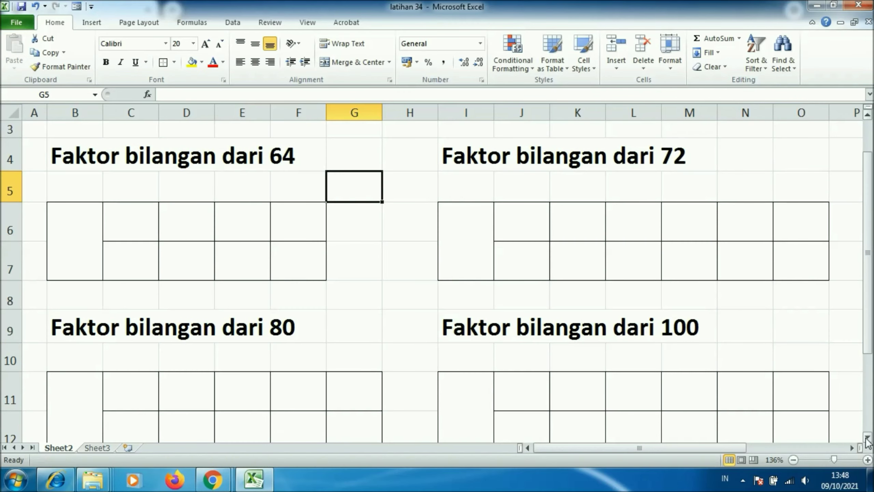
pyautogui.click(83, 229)
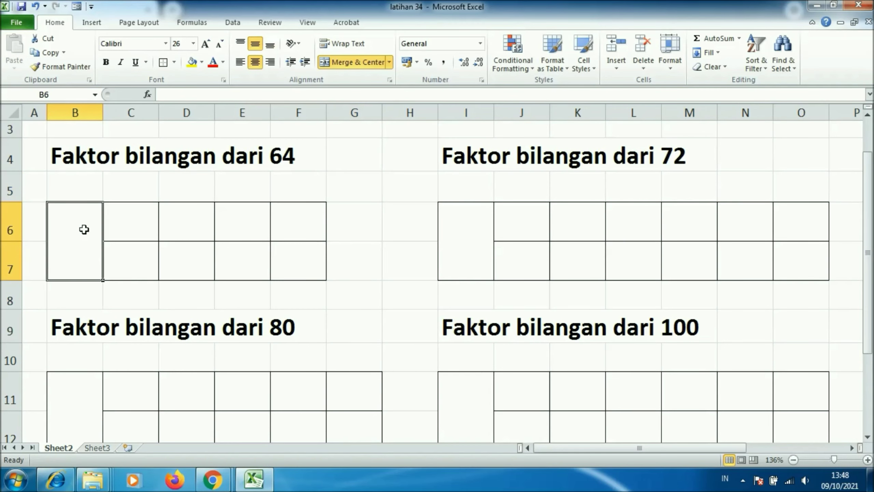
pyautogui.write('64')
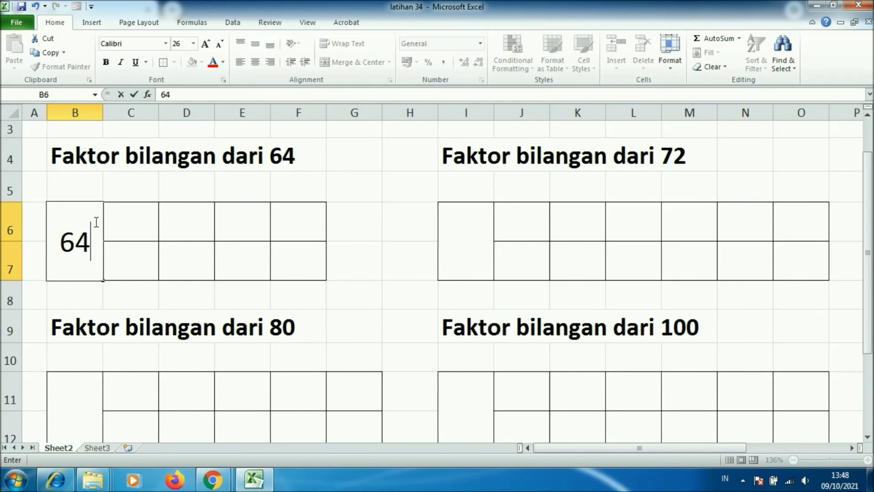
# Step: Enter the first factor pair of 64 in column C: 1 in C6 and 64 in C7
pyautogui.click(139, 224)
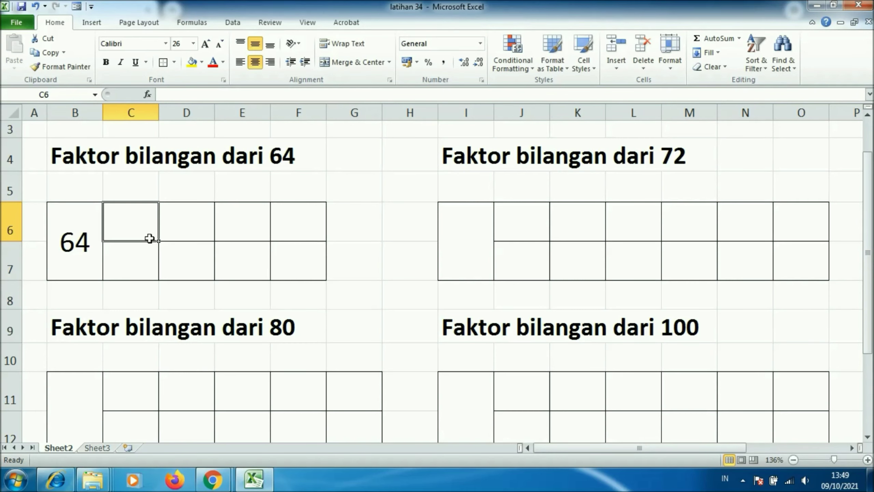
pyautogui.click(83, 236)
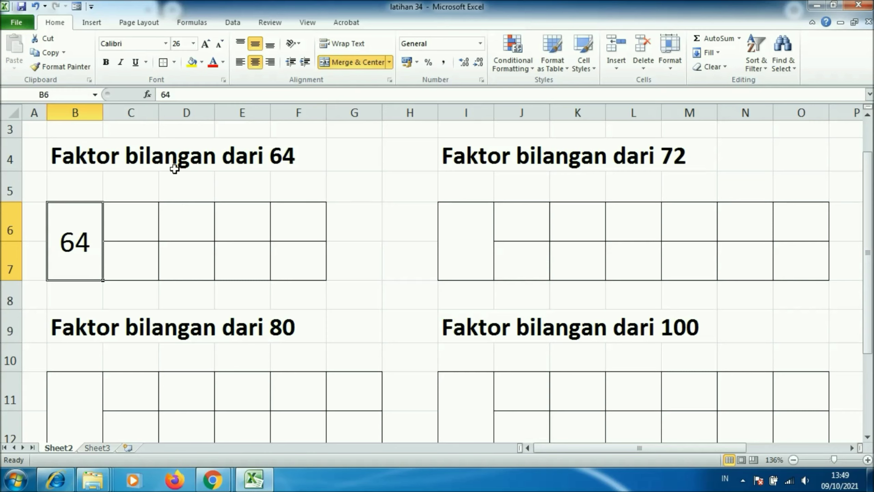
pyautogui.click(125, 216)
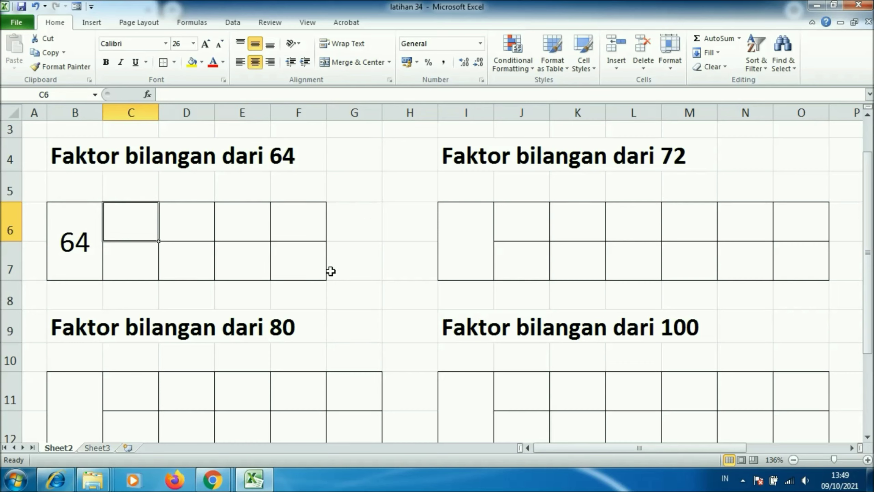
pyautogui.write('1')
pyautogui.click(143, 263)
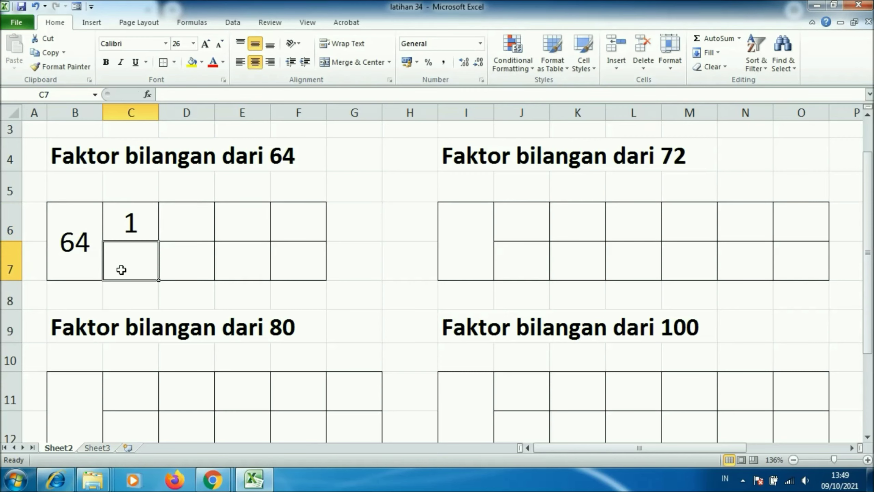
pyautogui.write('64')
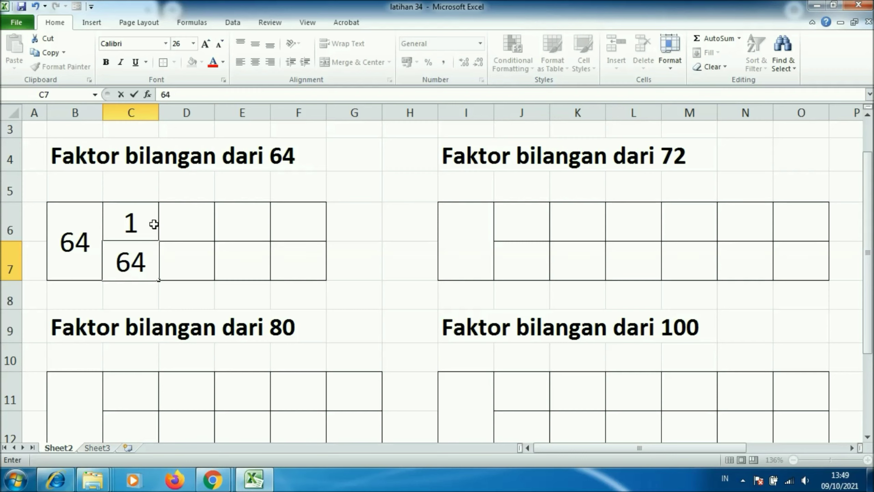
# Step: Enter the second factor pair of 64 in column D: 2 in D6 and 32 in D7
pyautogui.click(177, 226)
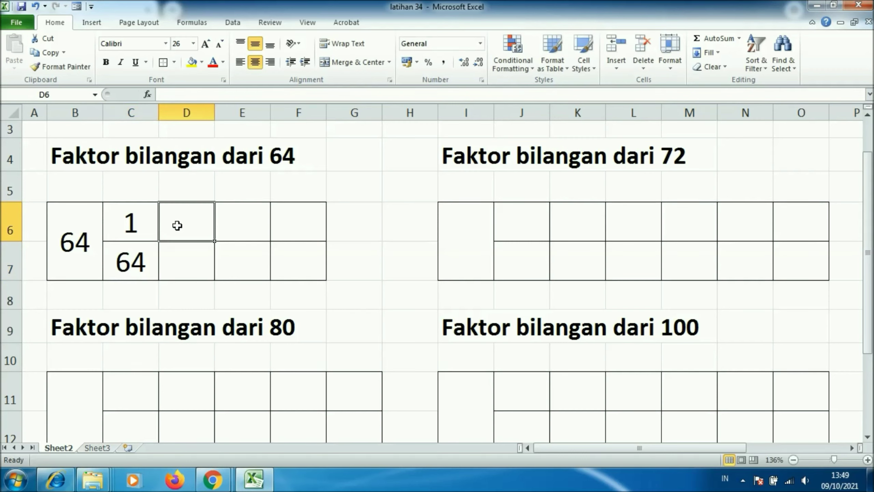
pyautogui.write('2')
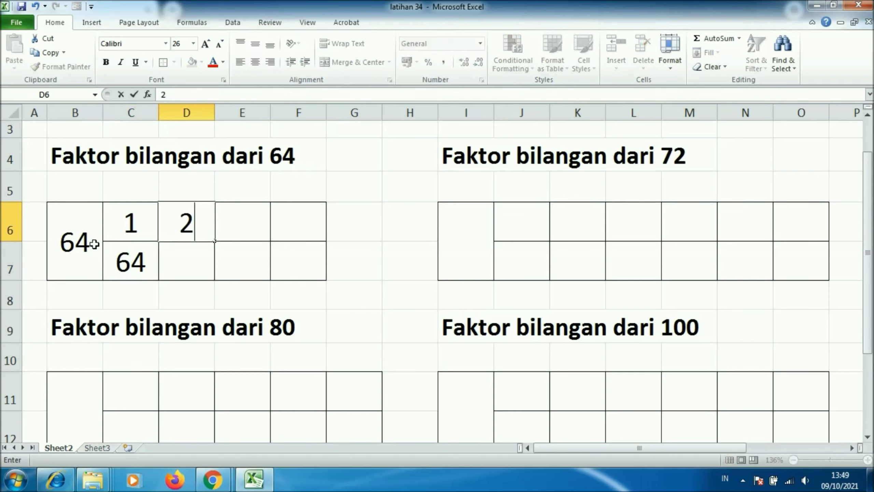
pyautogui.click(185, 258)
pyautogui.write('32')
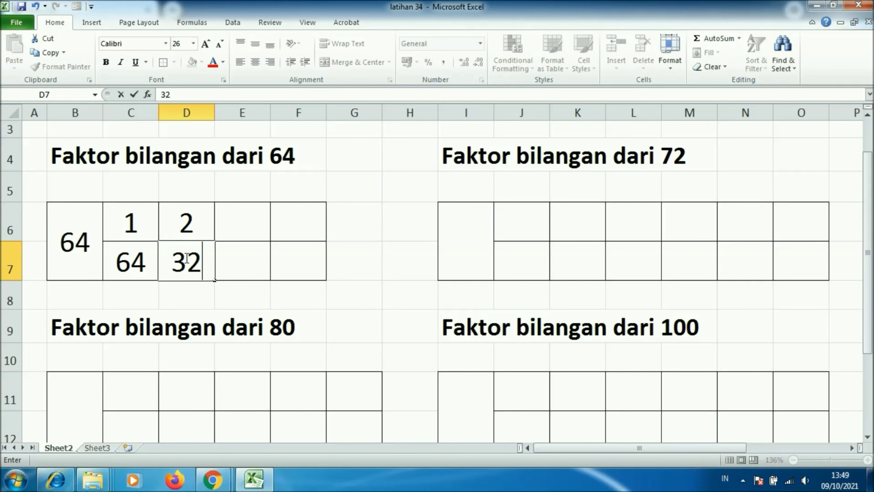
# Step: Enter the third factor pair of 64 in column E: 4 in E6 and 16 in E7
pyautogui.click(245, 231)
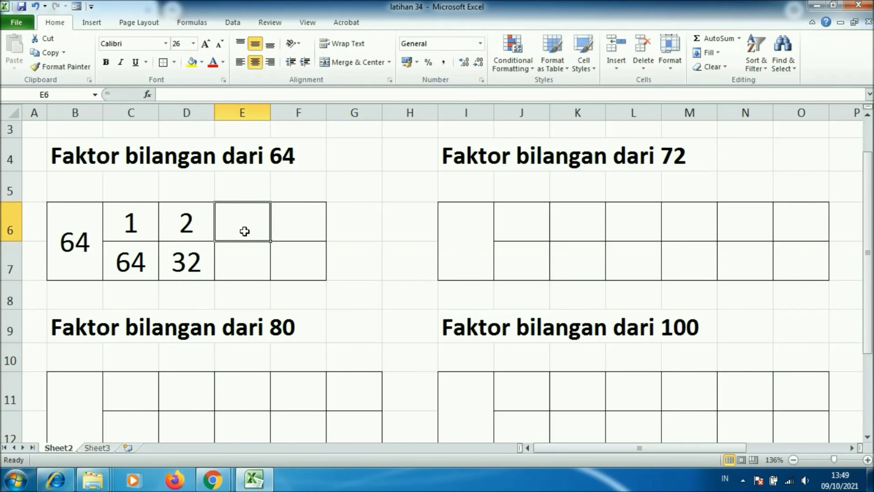
pyautogui.write('3')
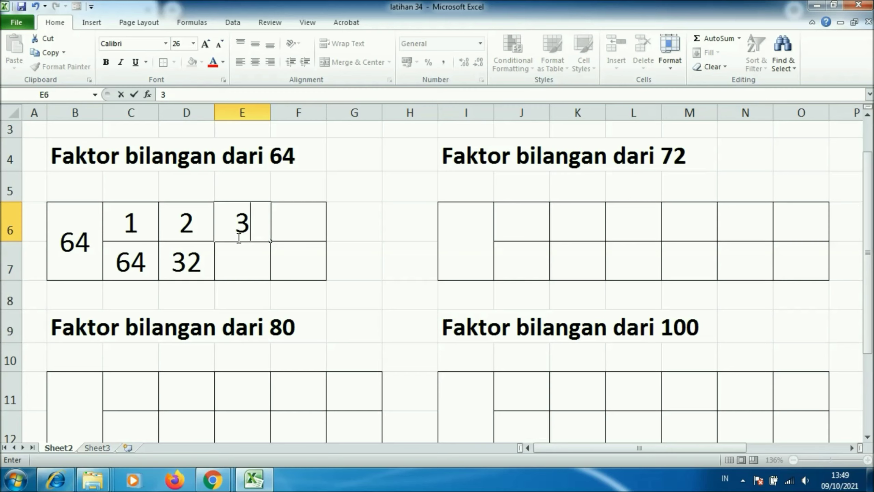
pyautogui.press('BackSpace')
pyautogui.write('4')
pyautogui.click(246, 271)
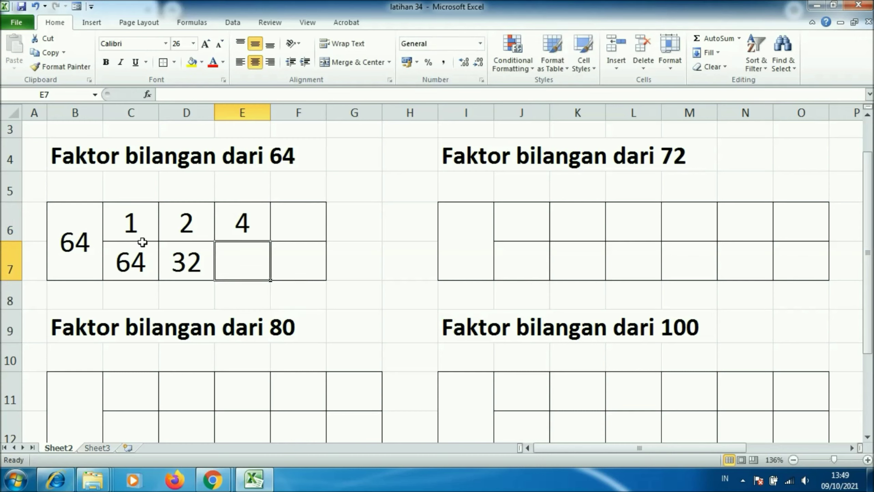
pyautogui.write('16')
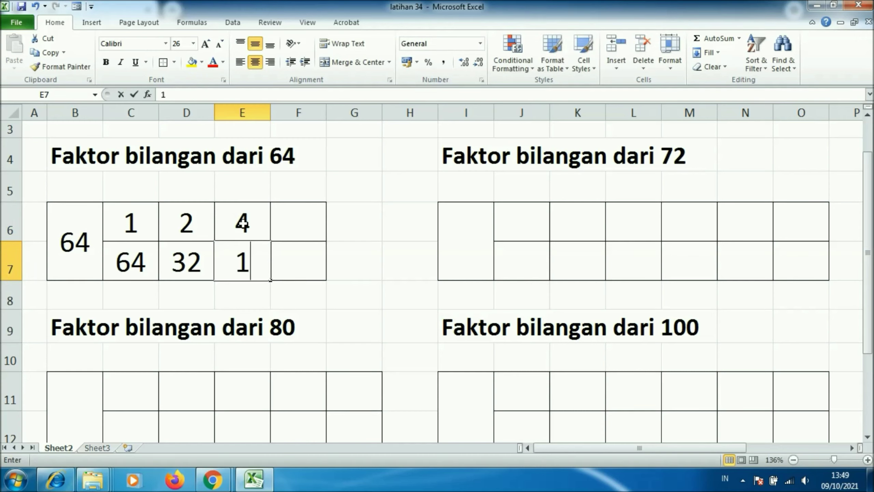
pyautogui.click(310, 215)
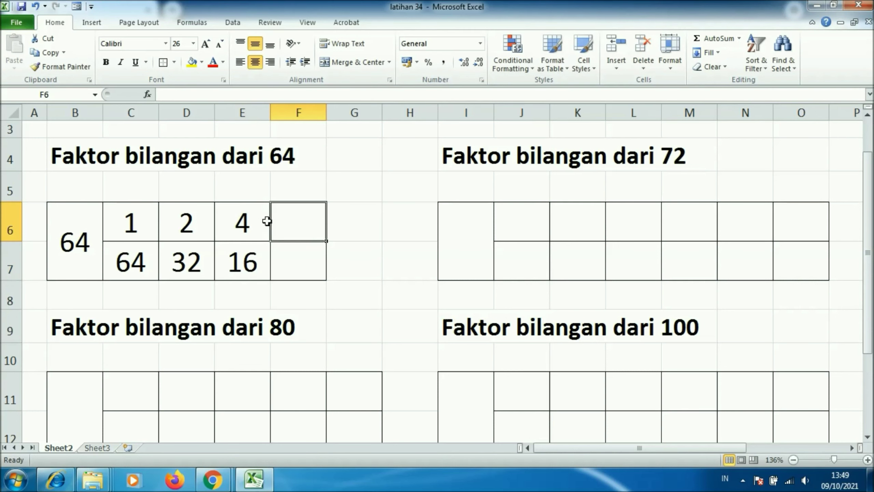
pyautogui.write('5')
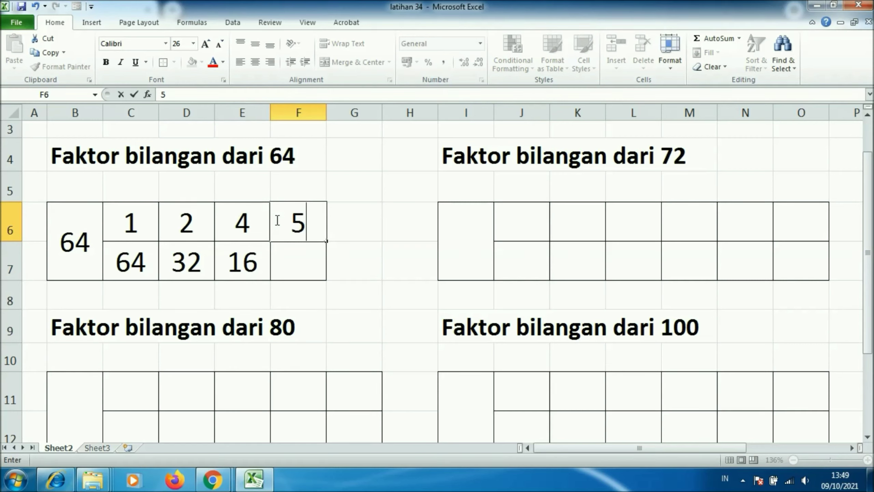
pyautogui.press('BackSpace')
pyautogui.write('6')
pyautogui.press('BackSpace')
pyautogui.write('7')
pyautogui.press('BackSpace')
# Step: Enter the last factor pair of 64 in column F: 8 in F6 and 8 in F7
pyautogui.write('8')
pyautogui.click(296, 251)
pyautogui.write('8')
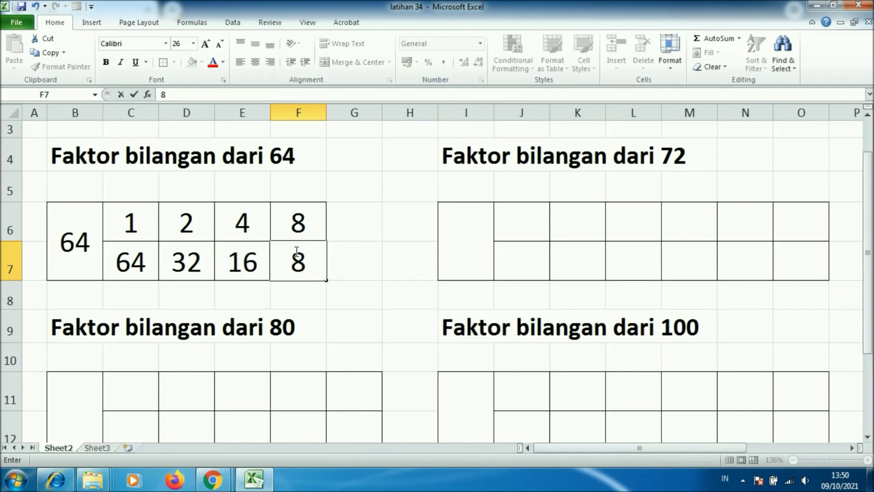
pyautogui.click(380, 208)
pyautogui.click(310, 218)
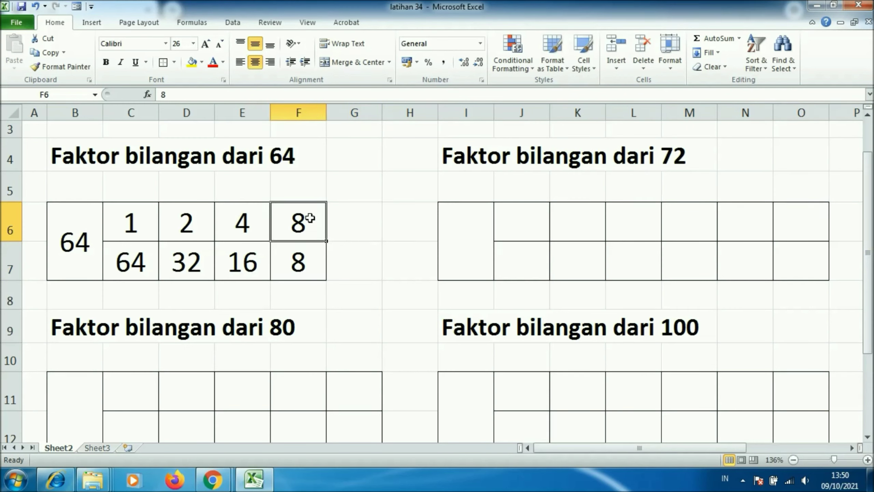
pyautogui.click(313, 268)
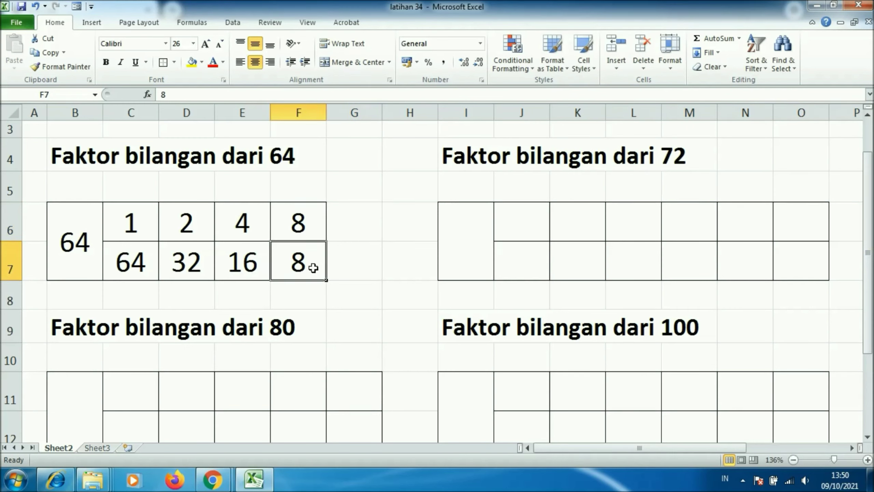
pyautogui.click(312, 227)
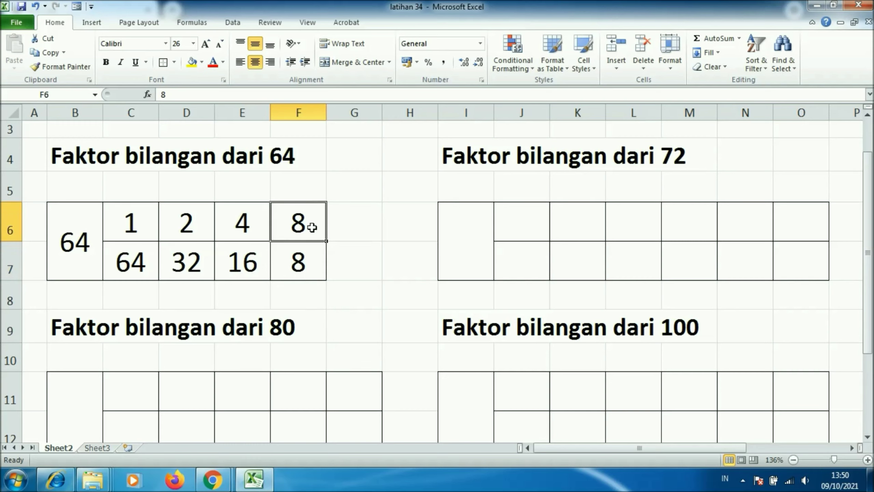
# Step: List the factors of 64 in cell B5 as the text "= 1, 2, 4, 8, 16, 32, 64"
pyautogui.click(89, 186)
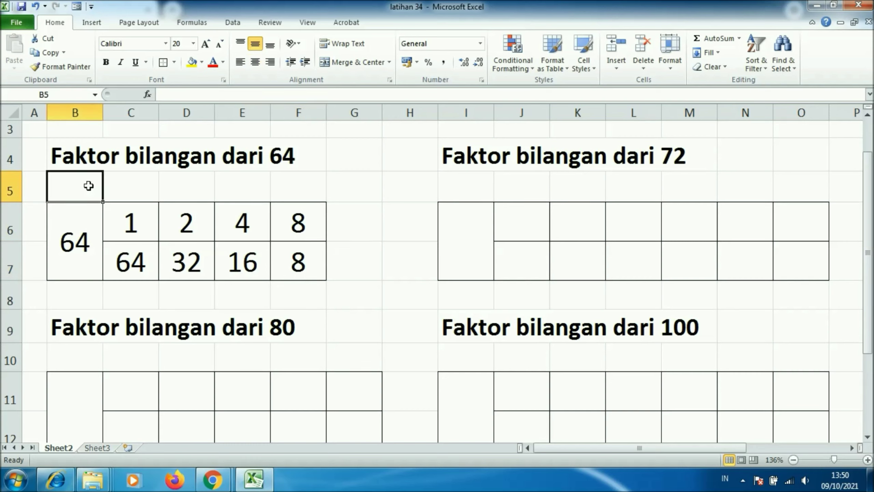
pyautogui.write("'=")
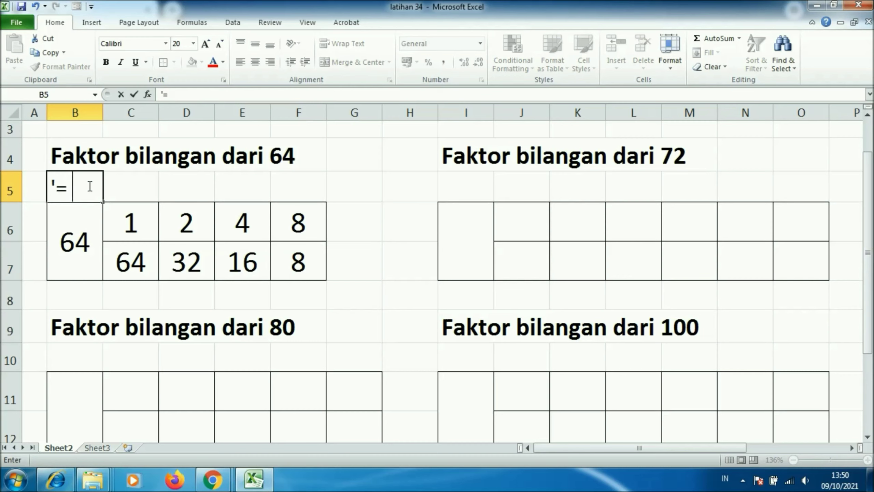
pyautogui.write(' 1, 2')
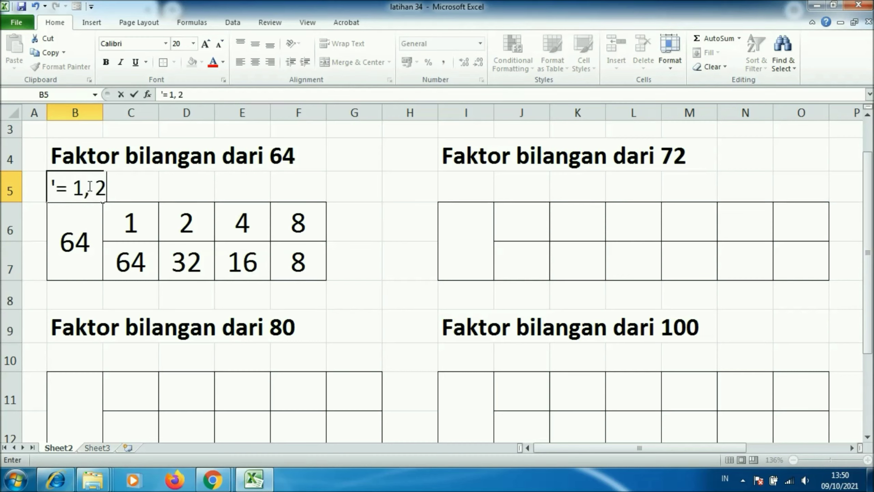
pyautogui.write(', 4, 8,')
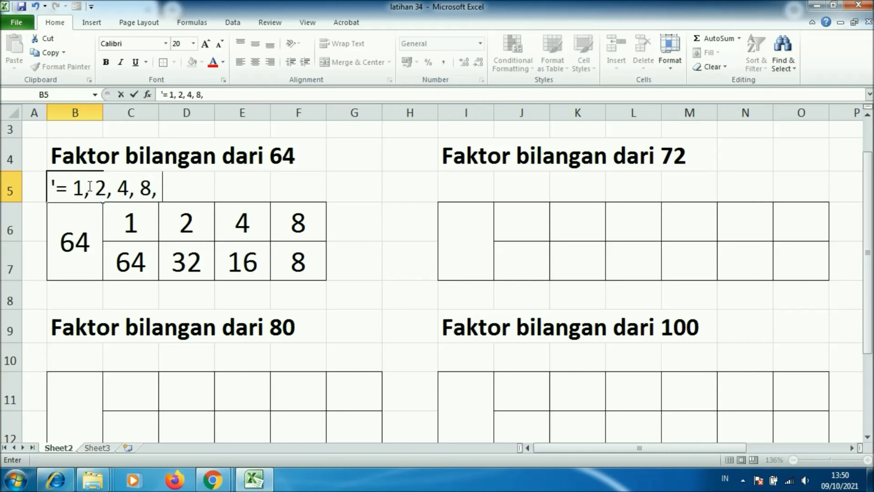
pyautogui.write(' 16, 32')
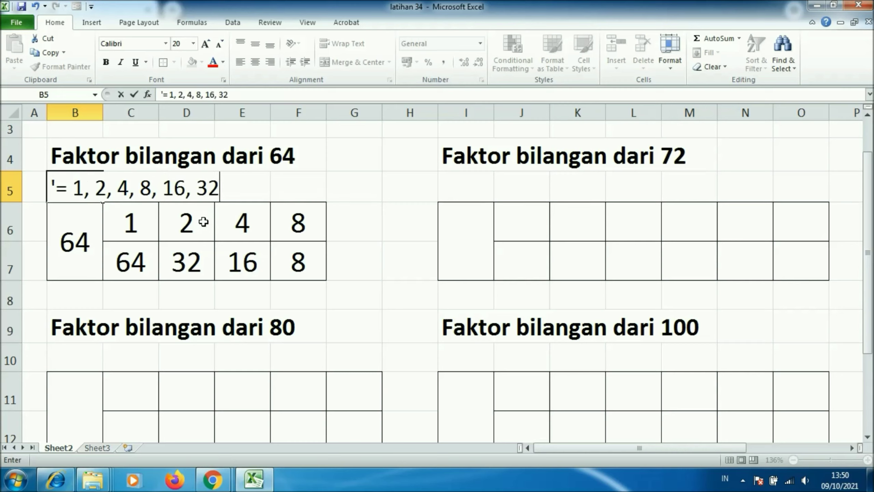
pyautogui.write(', 64')
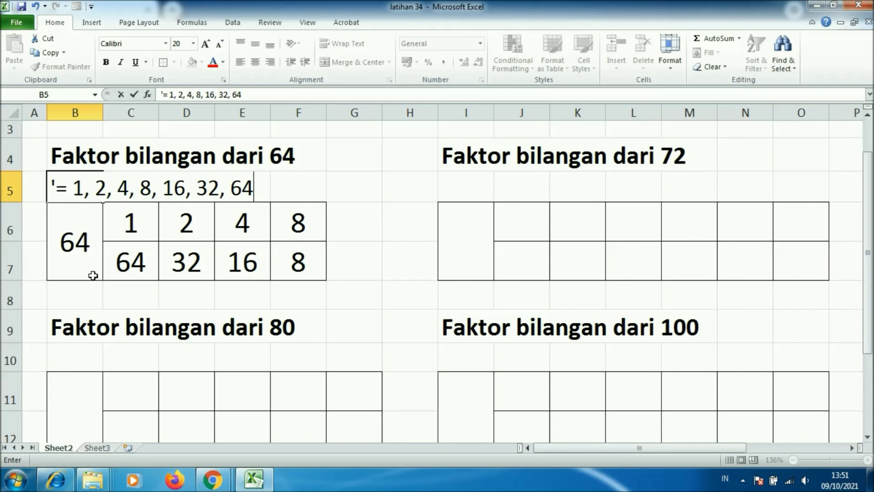
pyautogui.press('Return')
# Step: Enter 72 in the merged cell I6 at the start of the "Faktor bilangan dari 72" table
pyautogui.click(476, 252)
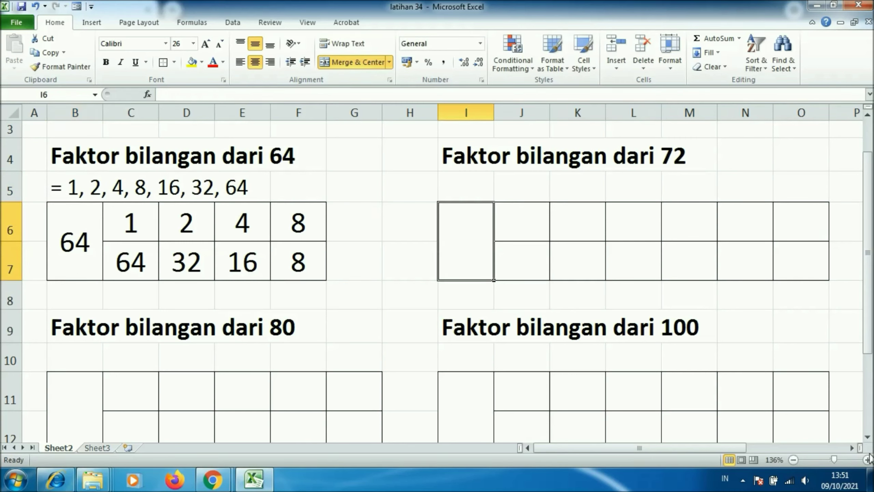
pyautogui.click(853, 447)
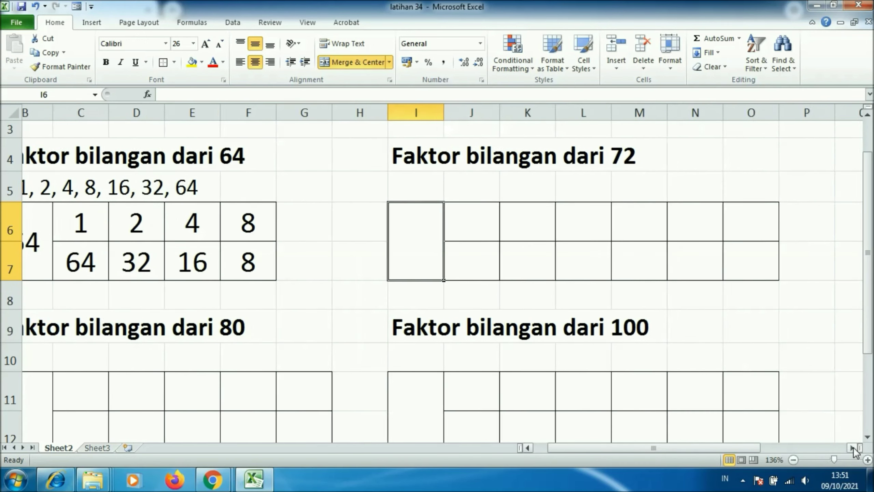
pyautogui.click(852, 447)
pyautogui.click(853, 448)
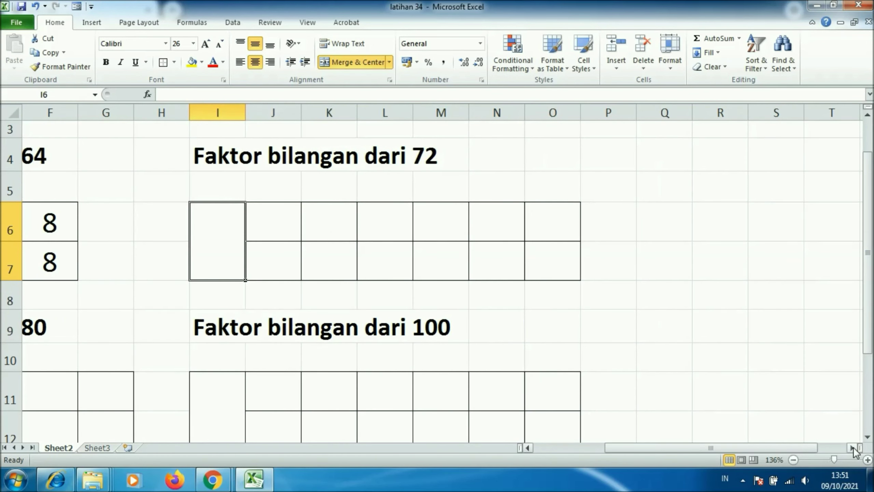
pyautogui.write('72')
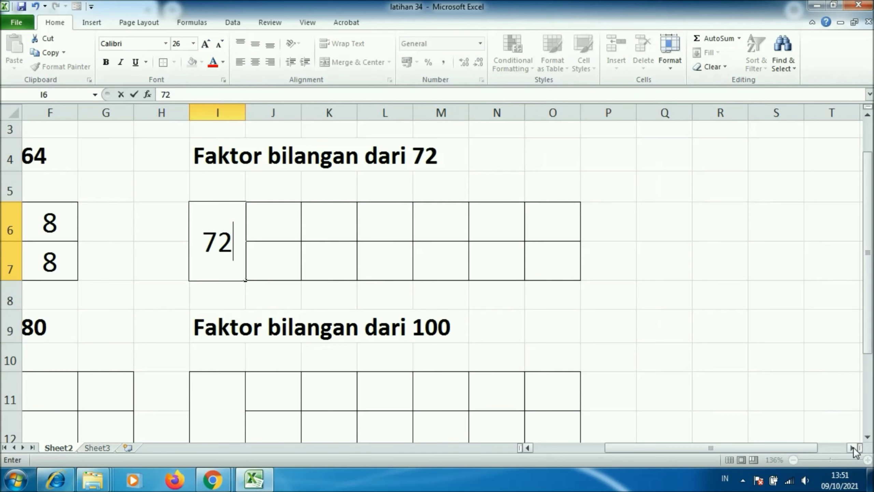
# Step: Enter the first factor pair of 72 in column J: 1 in J6 and 72 in J7
pyautogui.click(285, 231)
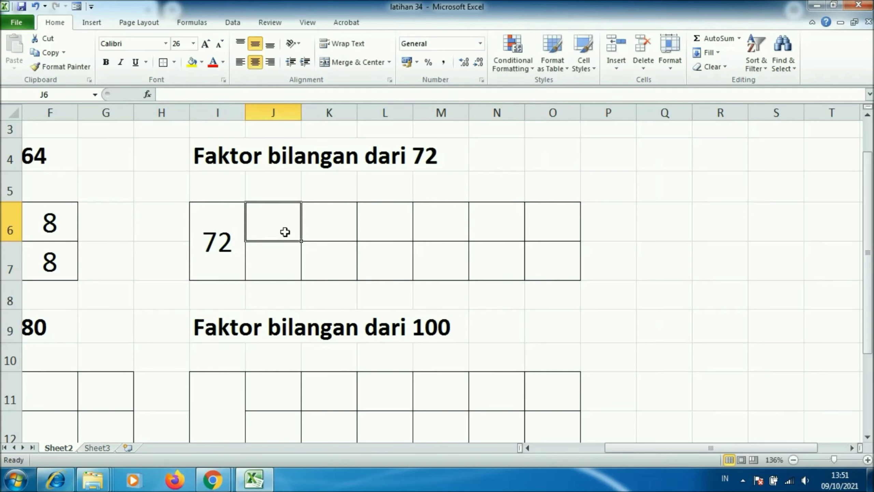
pyautogui.write('1')
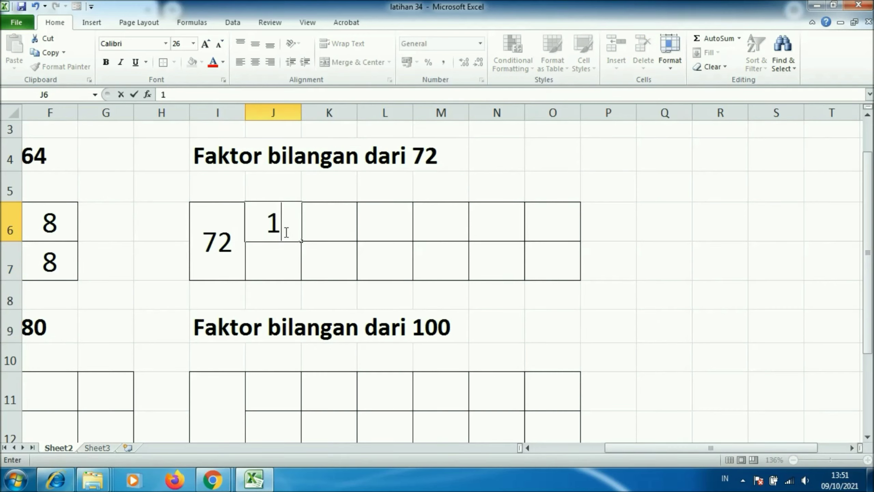
pyautogui.click(281, 261)
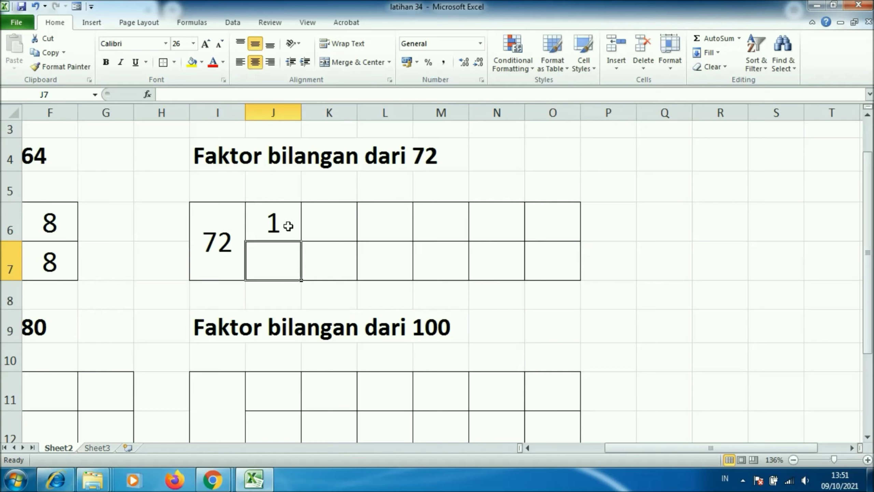
pyautogui.write('72')
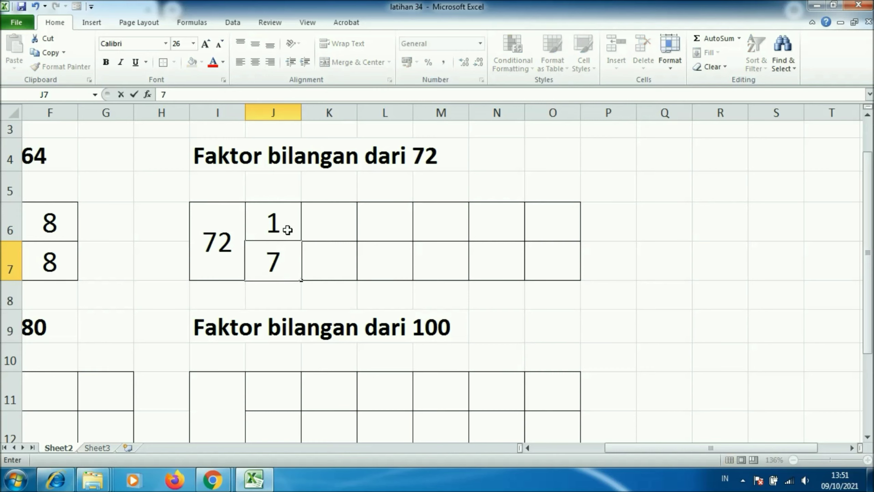
# Step: Enter the second factor pair of 72 in column K: 2 in K6 and 36 in K7
pyautogui.click(333, 228)
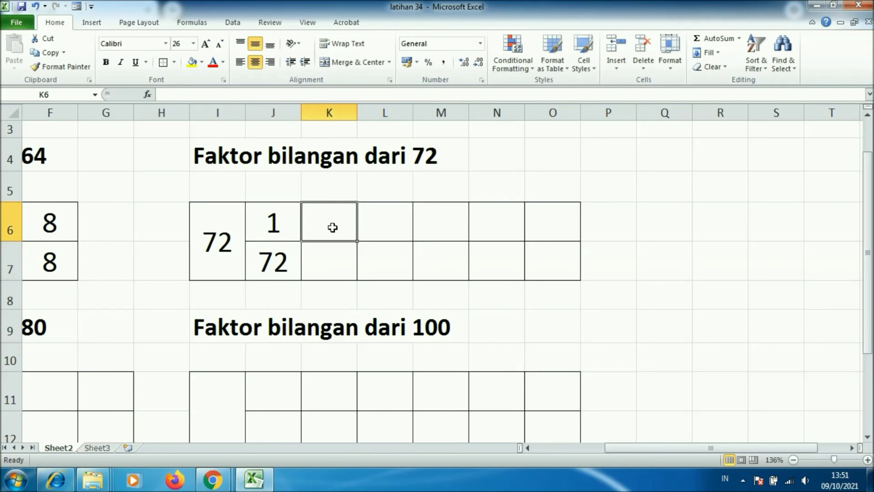
pyautogui.write('2')
pyautogui.click(333, 256)
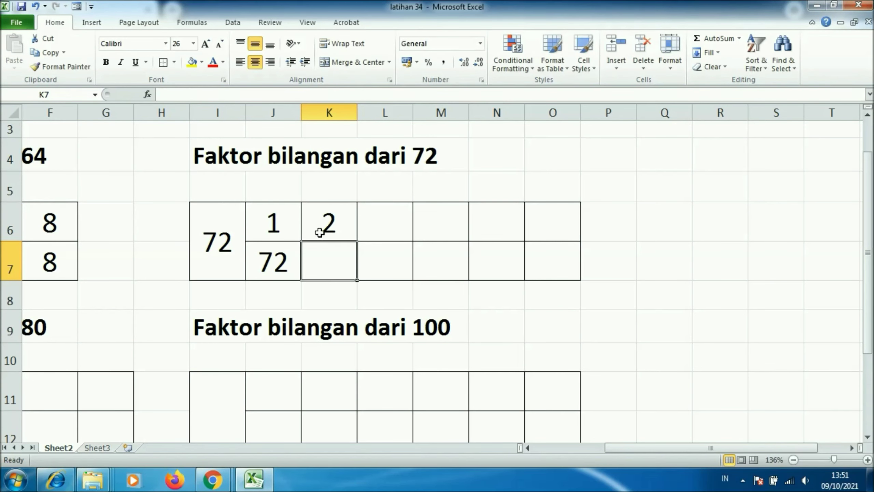
pyautogui.write('36')
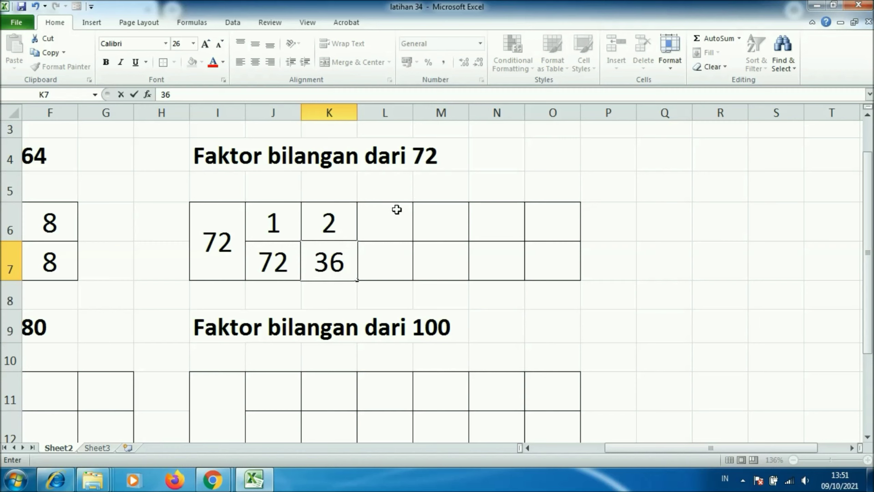
# Step: Enter the third factor pair of 72 in column L: 3 in L6 and 24 in L7
pyautogui.click(398, 215)
pyautogui.write('3')
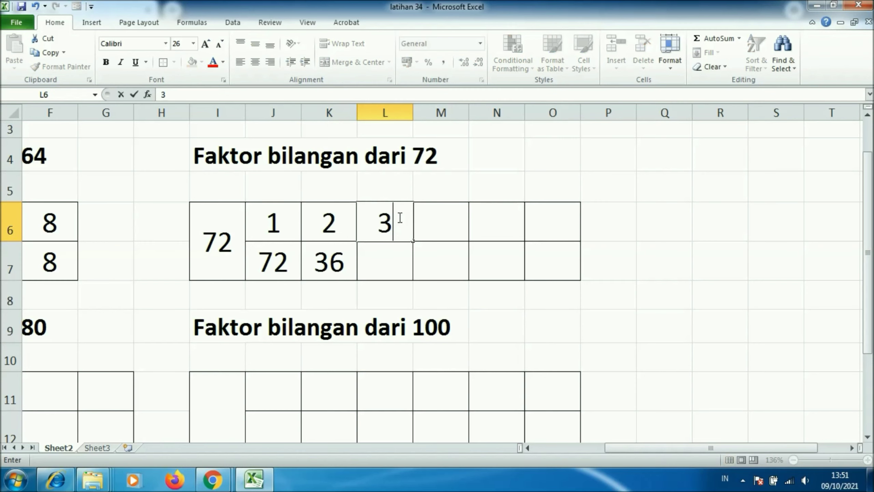
pyautogui.click(380, 263)
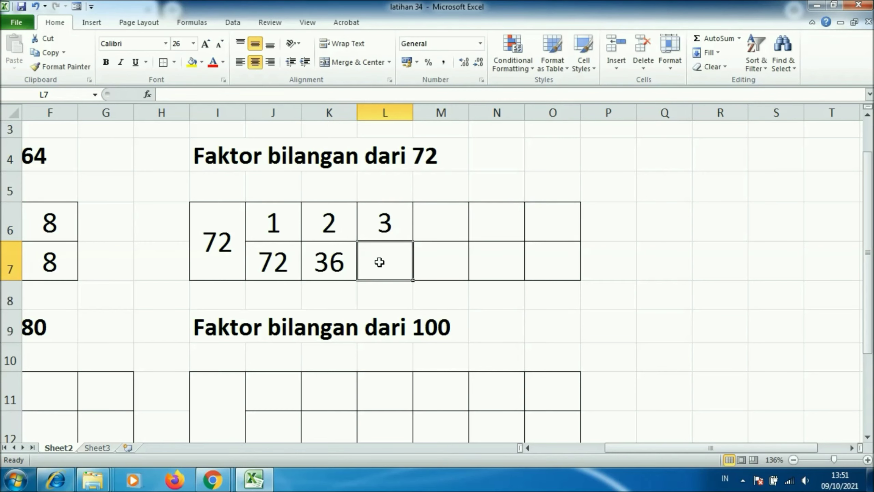
pyautogui.write('24')
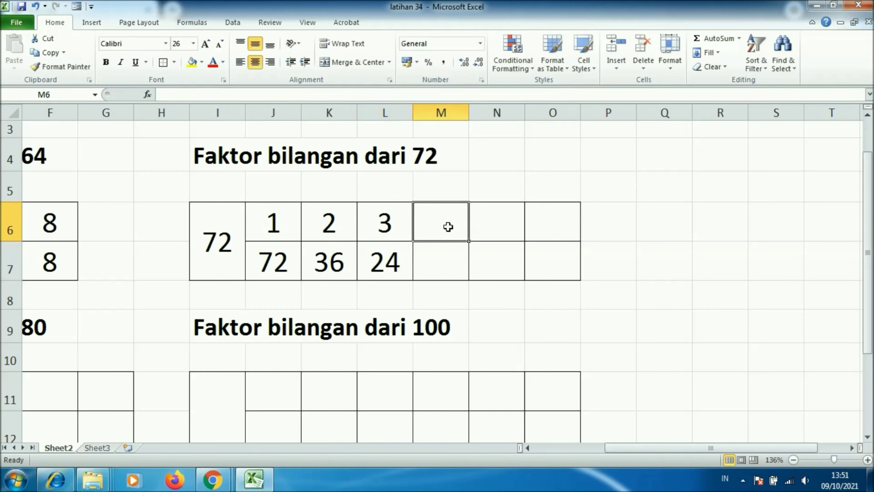
# Step: Enter the fourth factor pair of 72 in column M: 4 in M6 and 18 in M7
pyautogui.write('4')
pyautogui.click(434, 257)
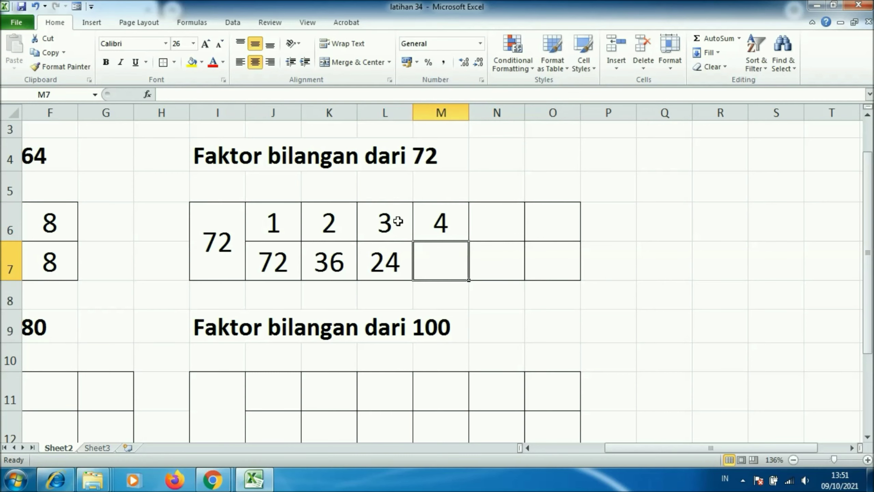
pyautogui.write('18')
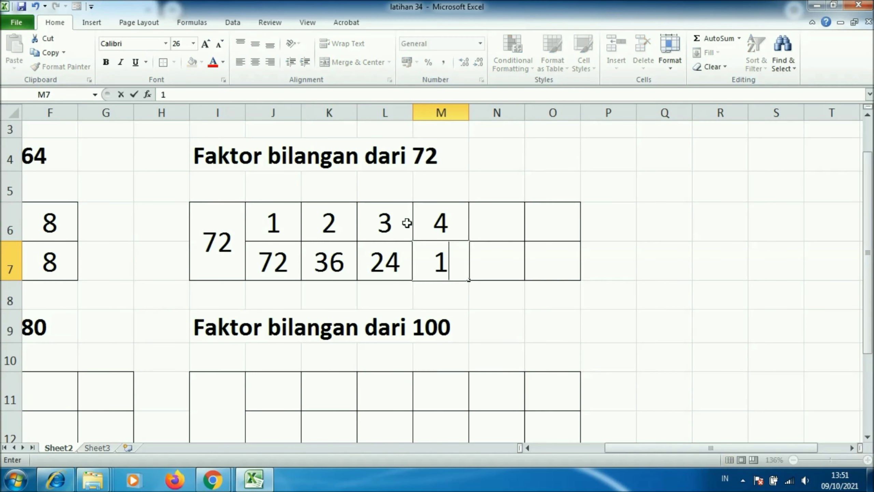
# Step: Enter the fifth factor pair of 72 in column N: 6 in N6 and 12 in N7
pyautogui.click(486, 223)
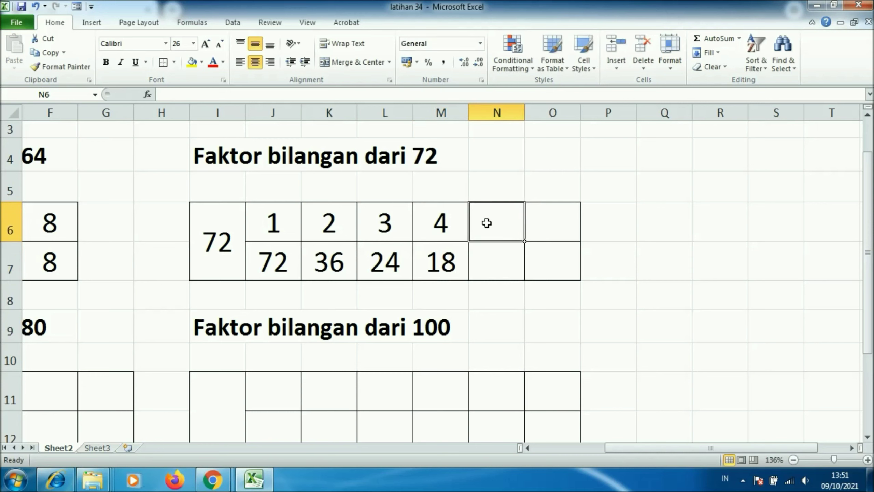
pyautogui.write('5')
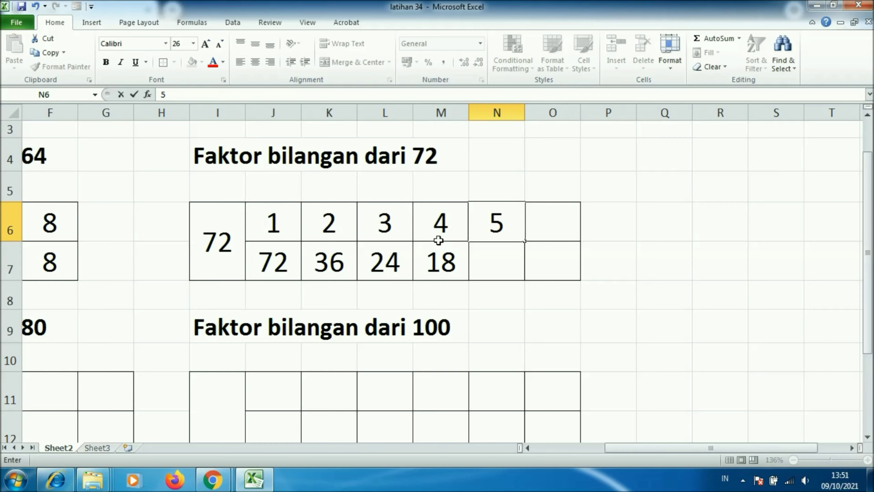
pyautogui.press('BackSpace')
pyautogui.write('6')
pyautogui.press('Return')
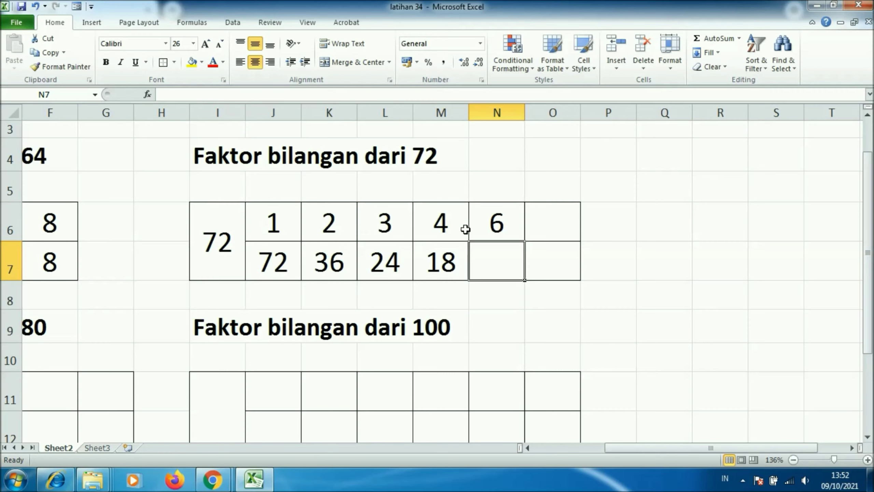
pyautogui.write('12')
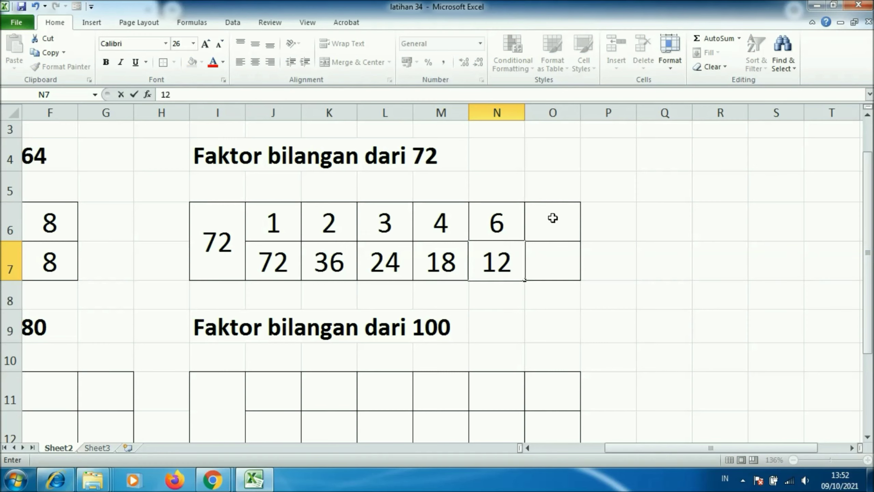
# Step: Enter 7 in cell O6, in the last column of the factor table for 72
pyautogui.click(553, 220)
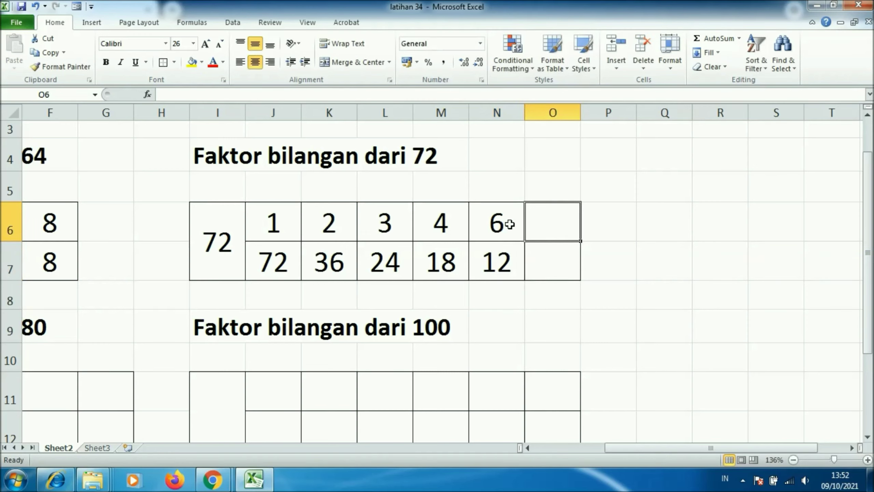
pyautogui.write('7')
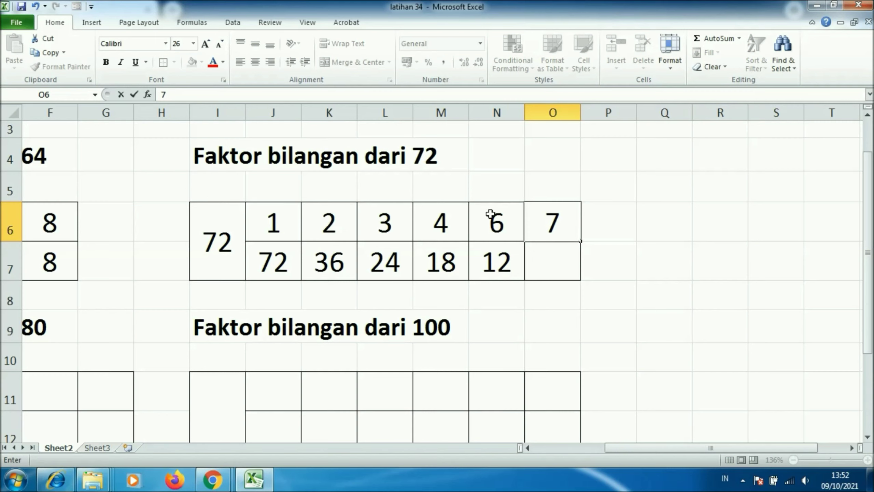